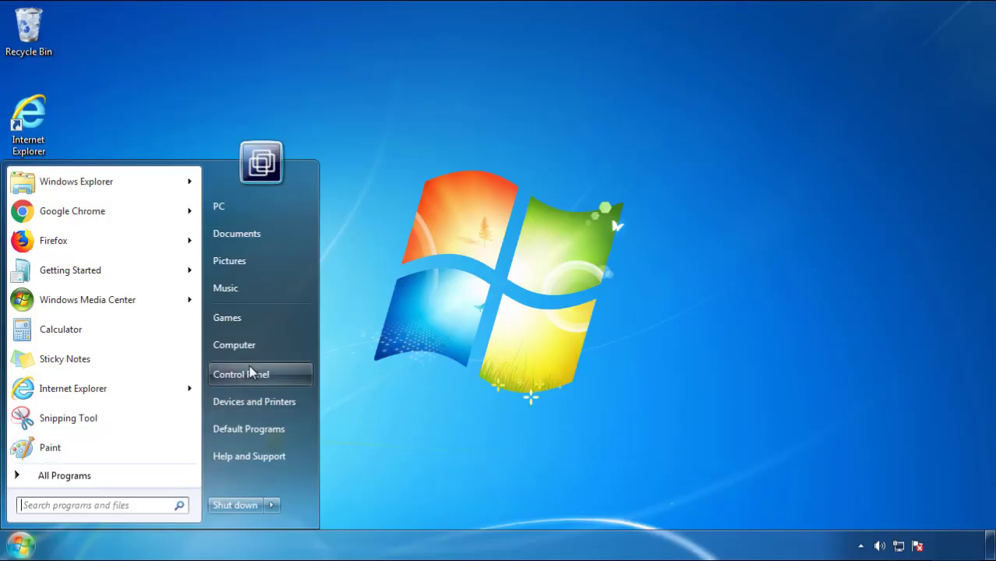
Open the list of installed programs in Control Panel and sort it by installation date, newest first
left_click(249, 373)
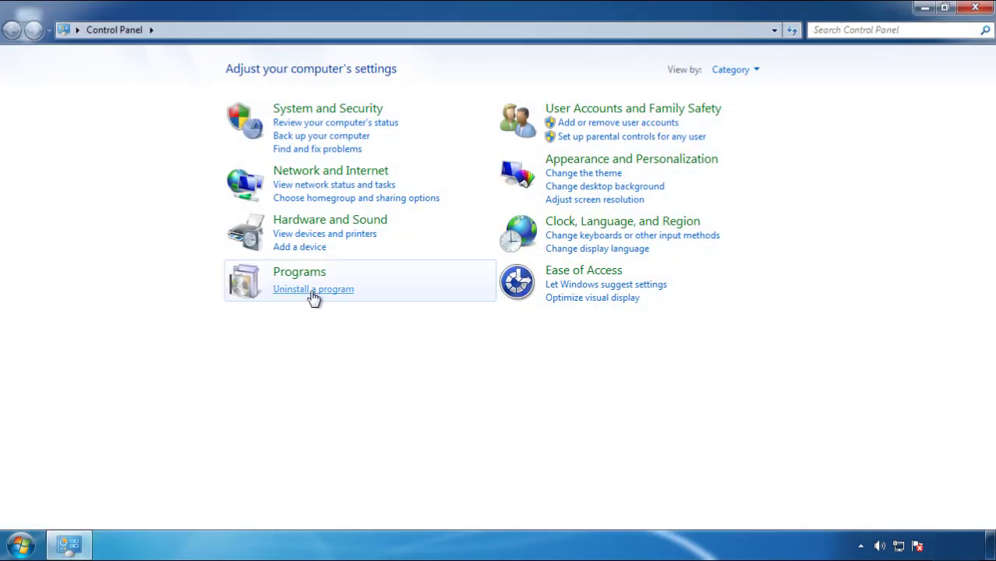
left_click(311, 293)
left_click(586, 148)
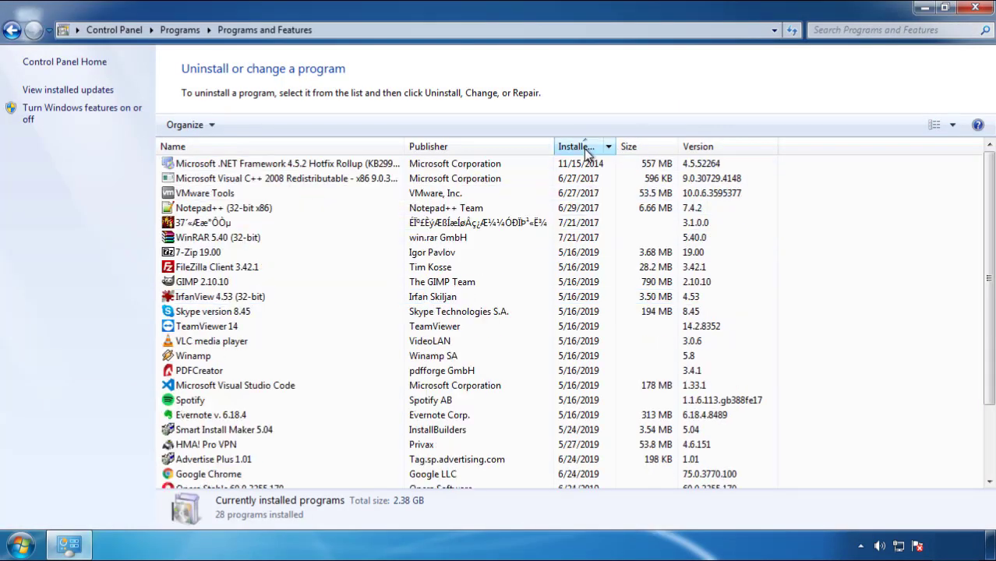
left_click(586, 148)
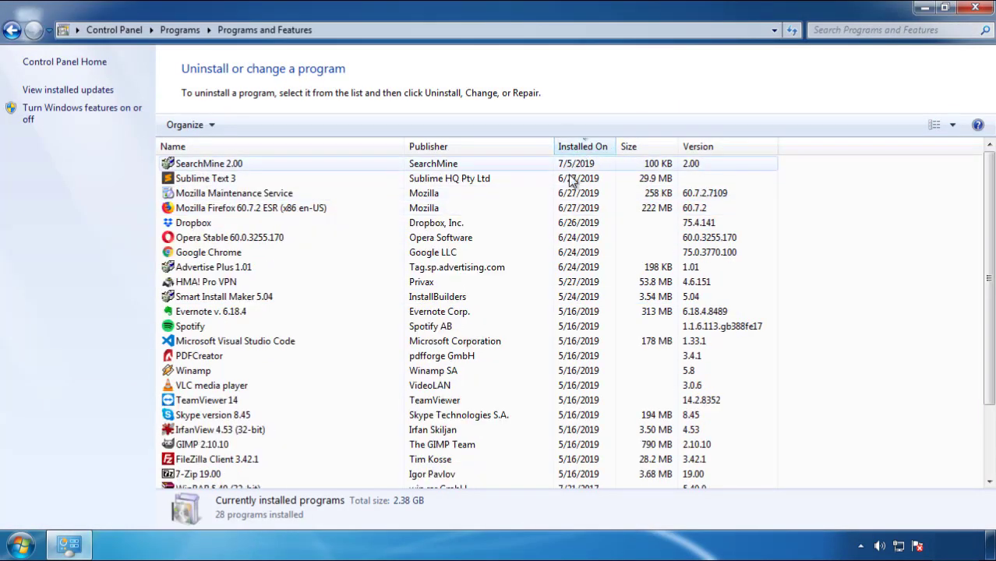
Uninstall SearchMine 2.00 and close the Programs and Features window
left_click(209, 166)
left_click(248, 125)
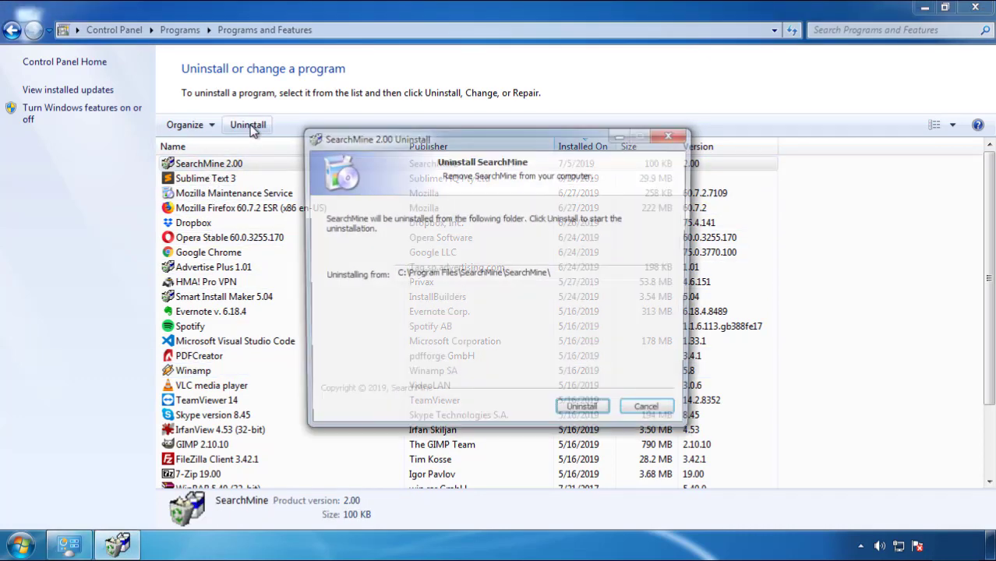
left_click(577, 411)
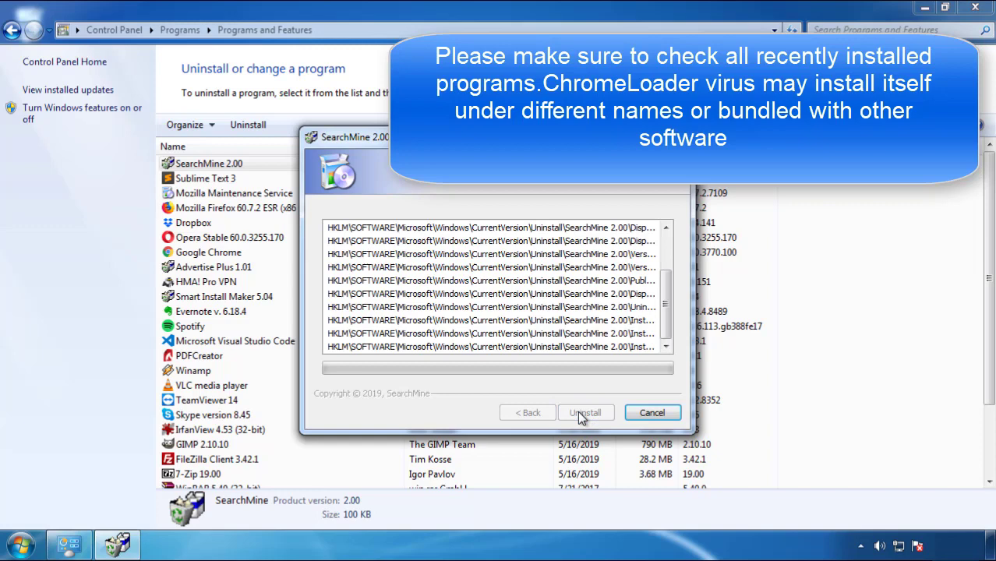
left_click(578, 412)
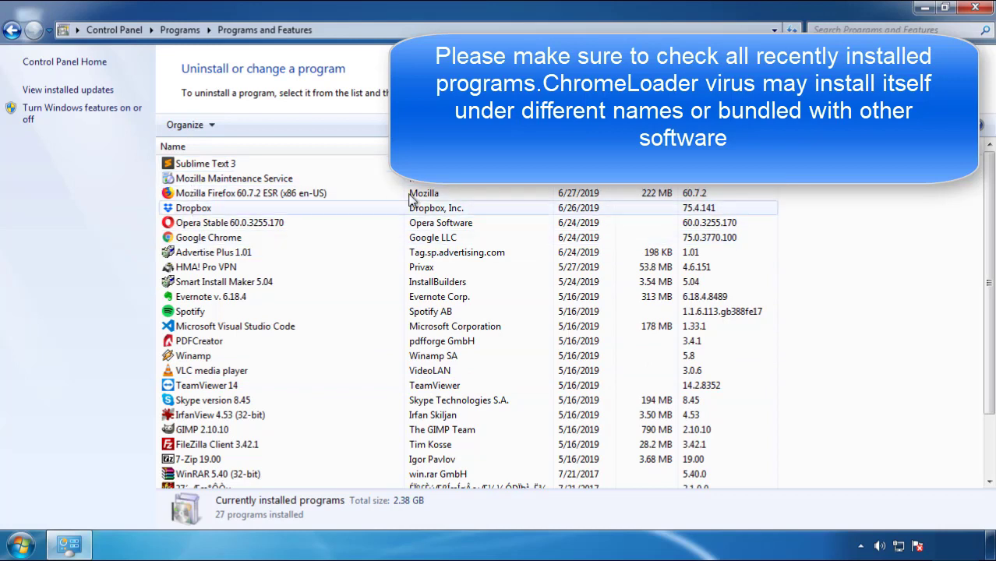
left_click(976, 9)
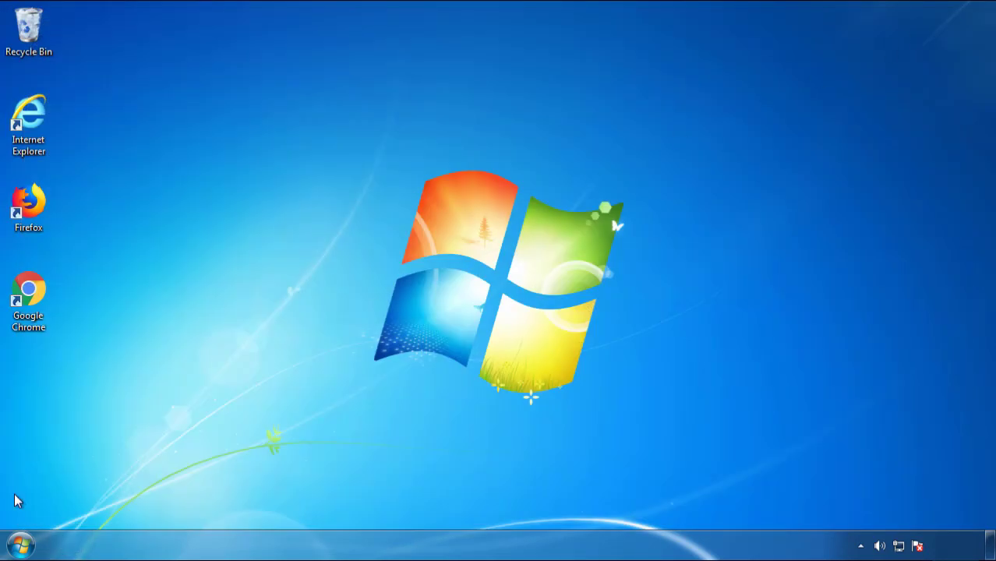
Restart the computer and boot Windows 7 into Safe Mode from the Advanced Boot Options
left_click(20, 545)
left_click(271, 505)
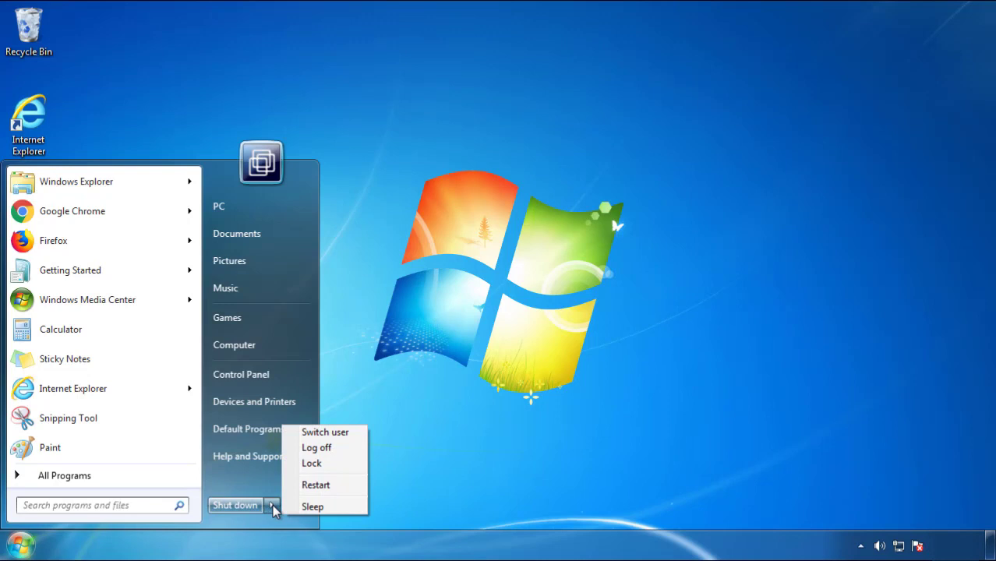
left_click(518, 444)
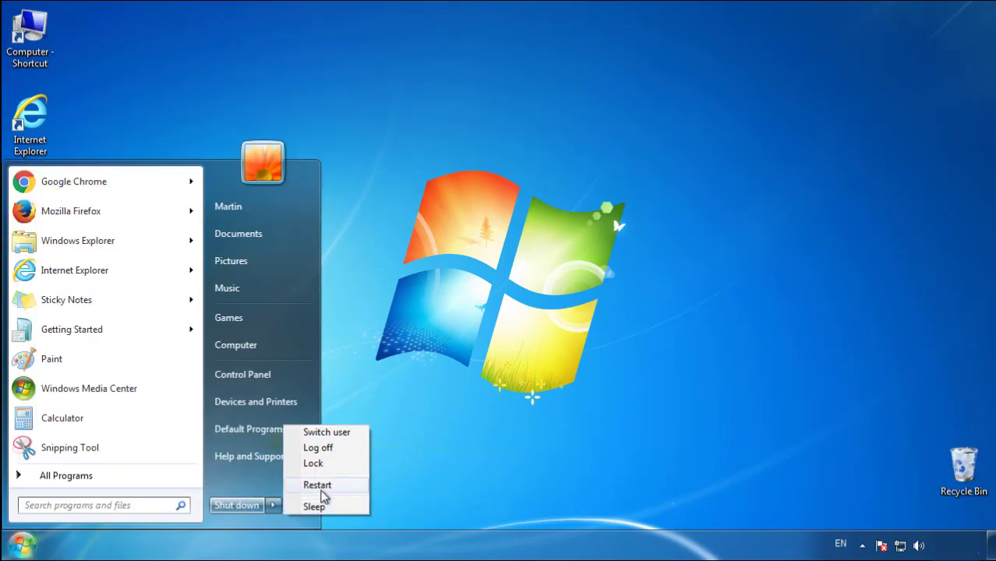
left_click(322, 491)
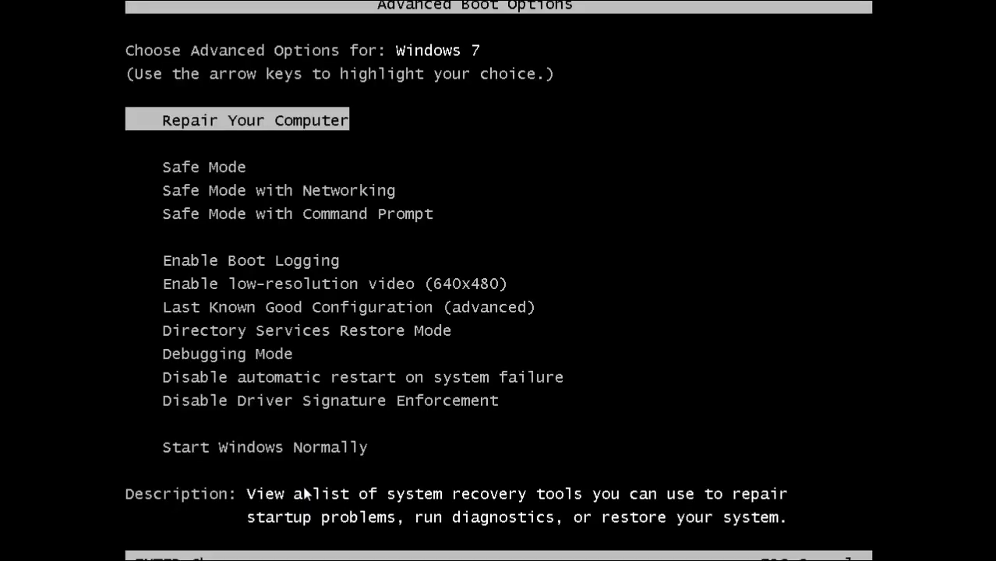
key("Down")
key("Return")
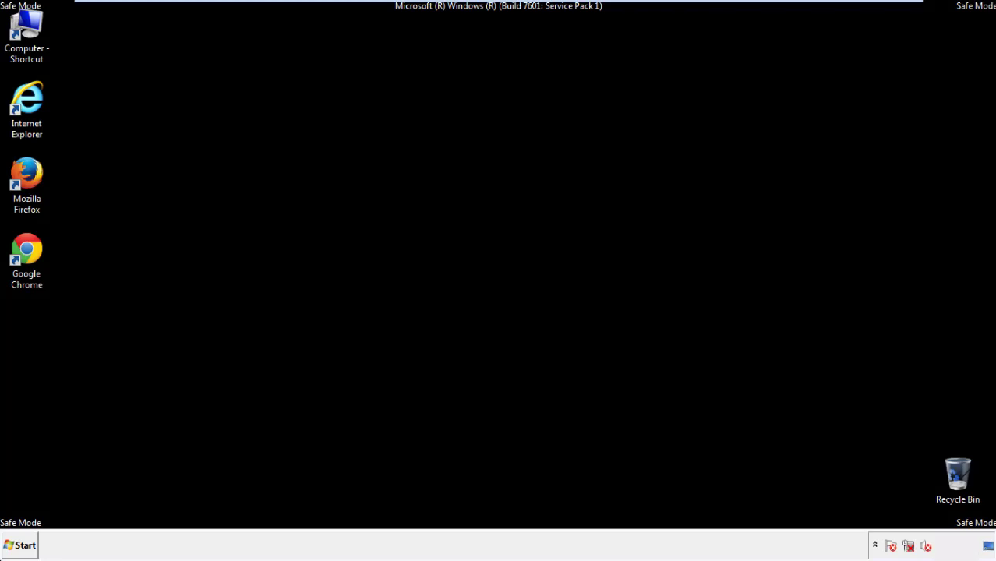
Open Mozilla Firefox and decline making it the default browser
double_click(36, 181)
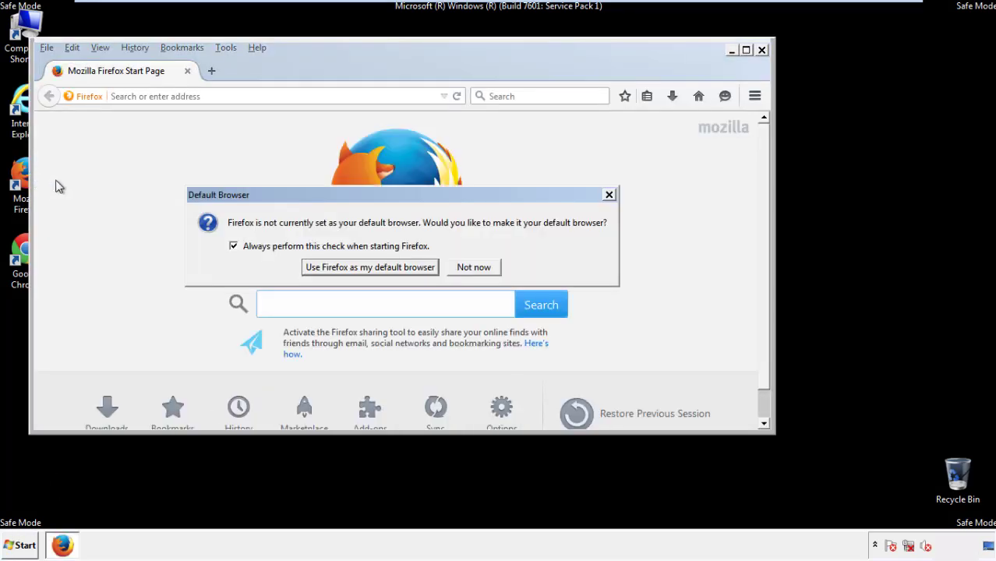
left_click(479, 268)
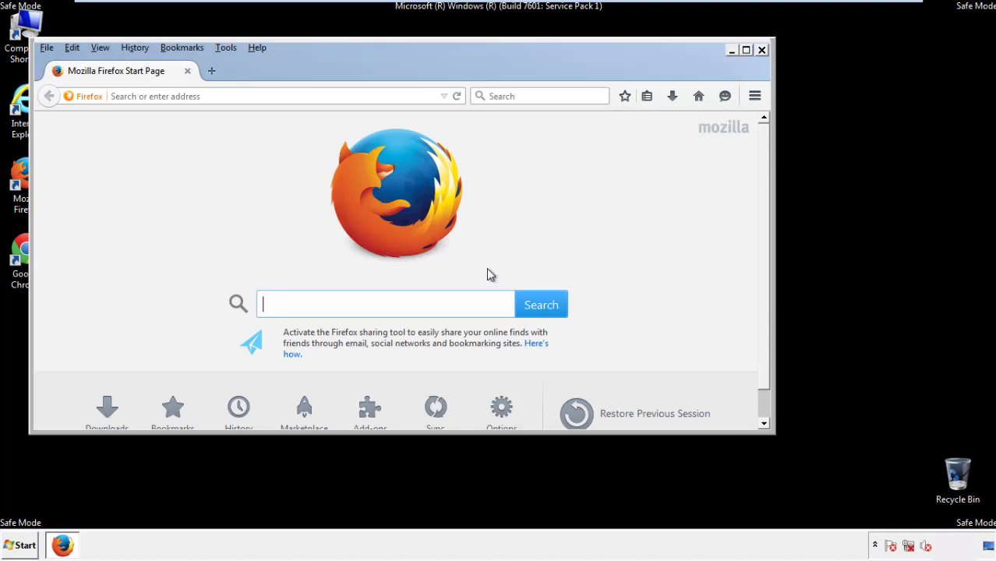
Hide the Firefox menu bar and show it again
right_click(305, 66)
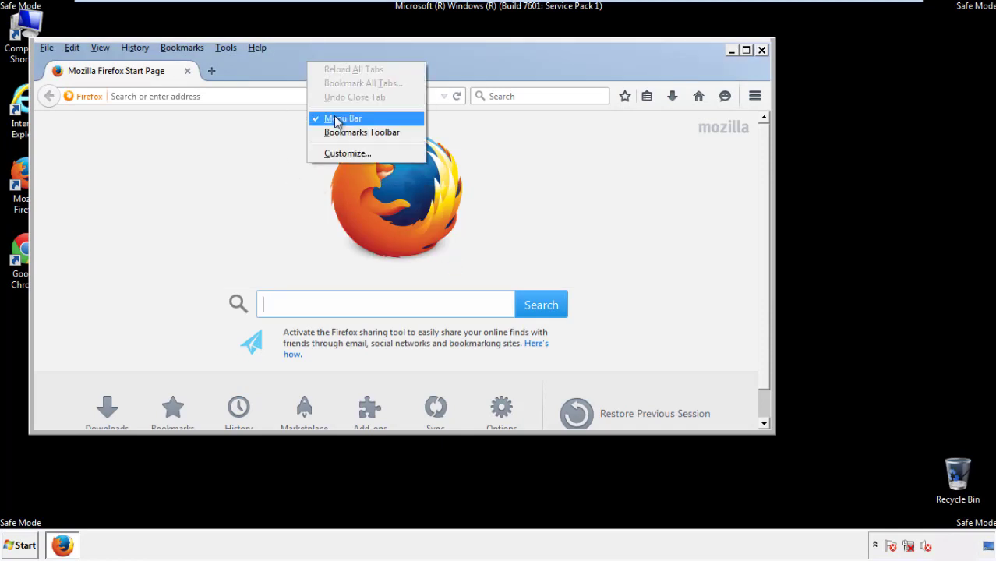
left_click(333, 117)
right_click(318, 67)
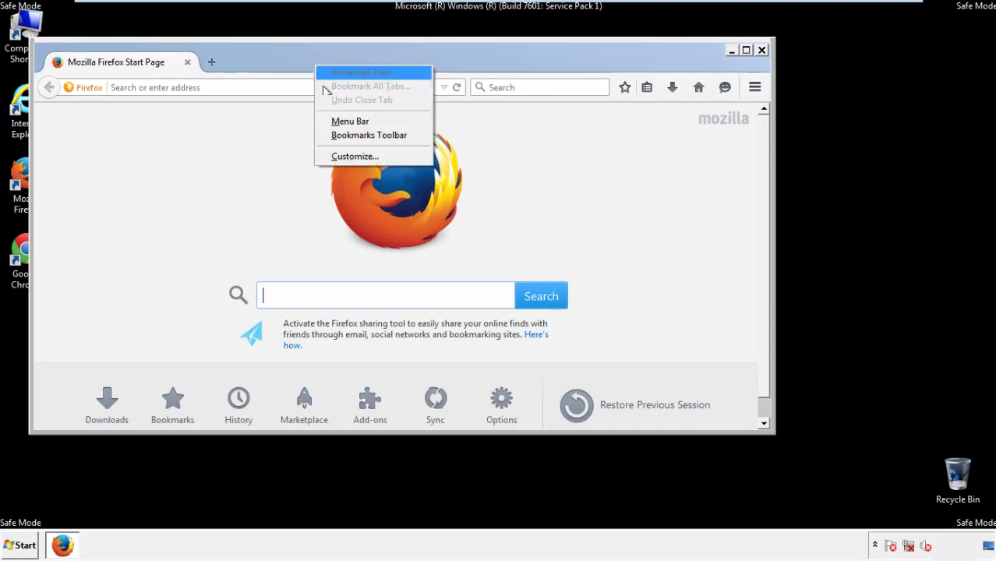
left_click(335, 122)
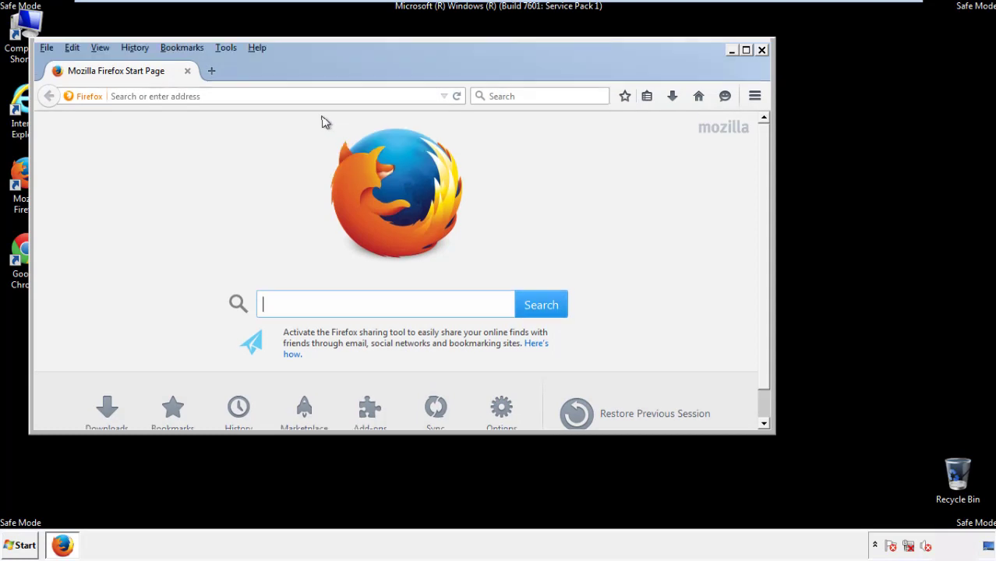
Clear all Firefox history for the time range Everything, including cookies, cache, active logins, offline website data and site preferences
left_click(140, 51)
left_click(152, 79)
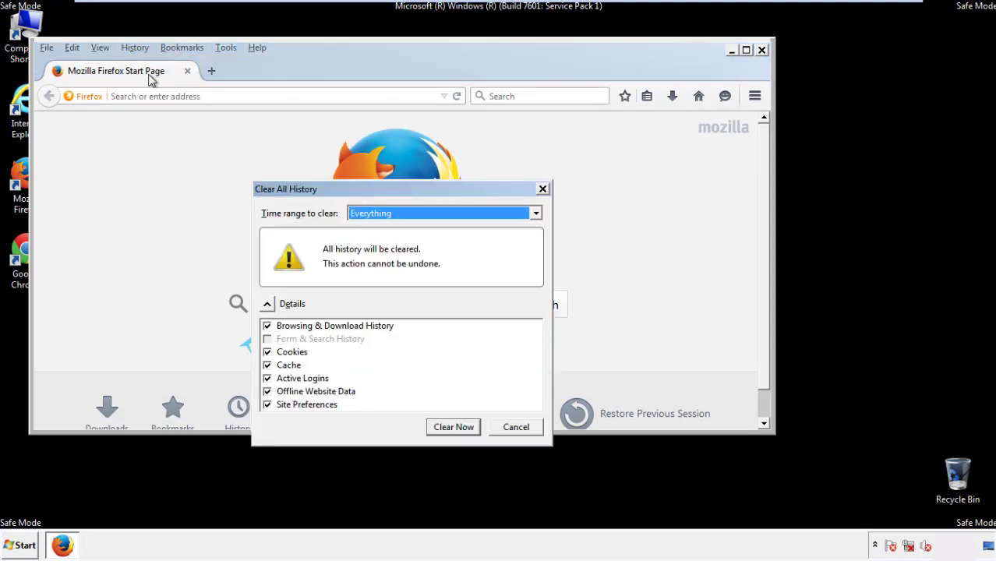
left_click(370, 216)
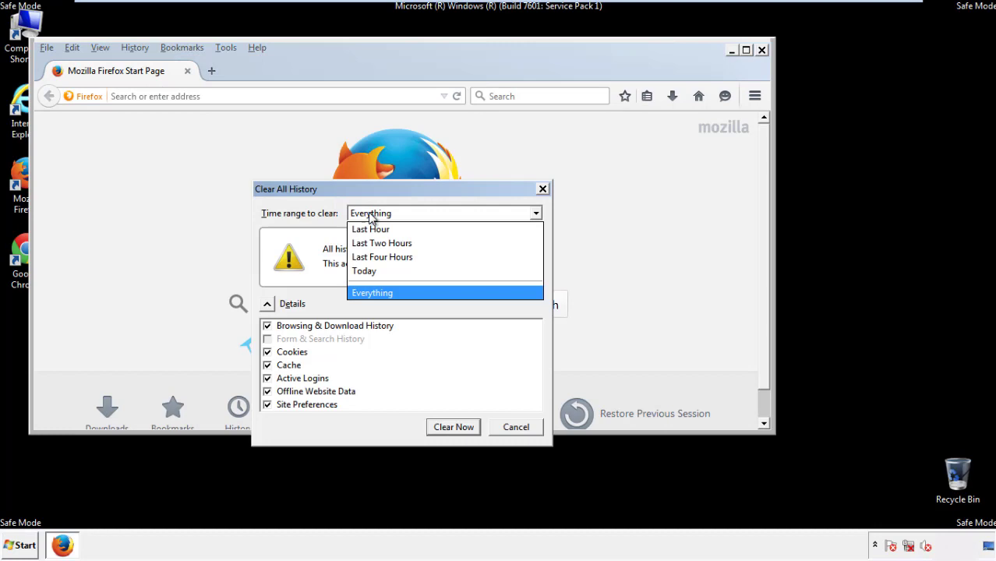
left_click(372, 292)
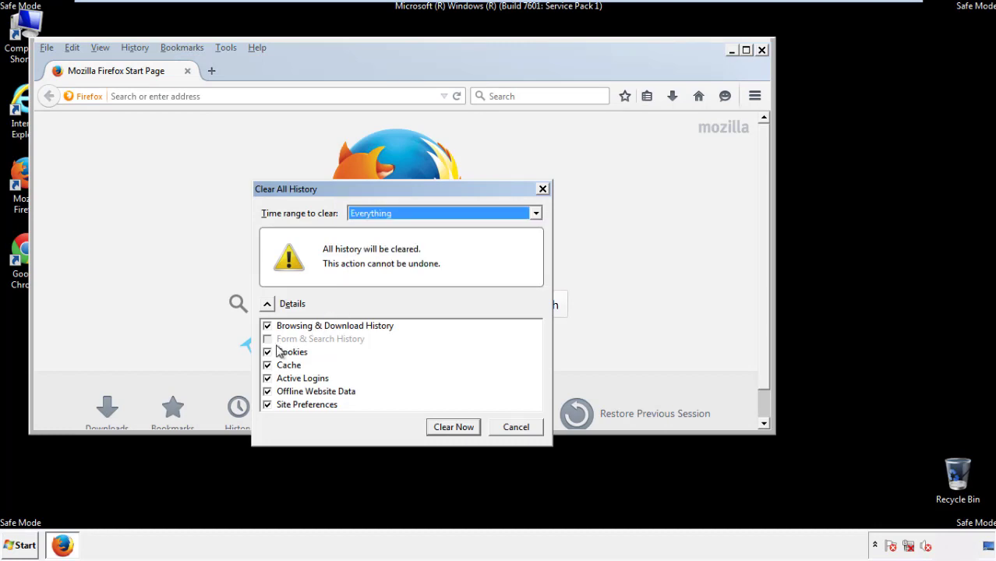
left_click(267, 391)
left_click(267, 391)
left_click(268, 405)
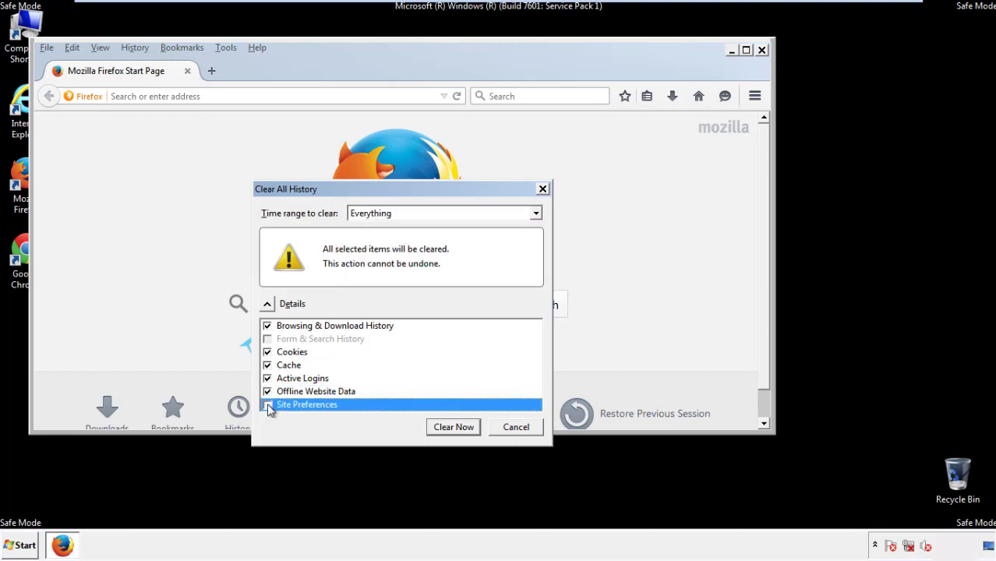
left_click(268, 404)
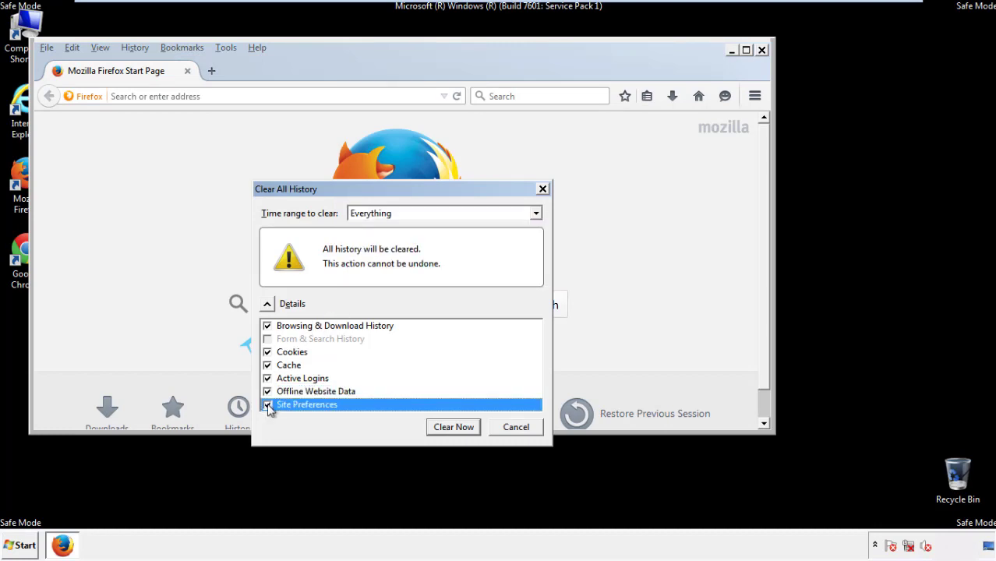
left_click(452, 429)
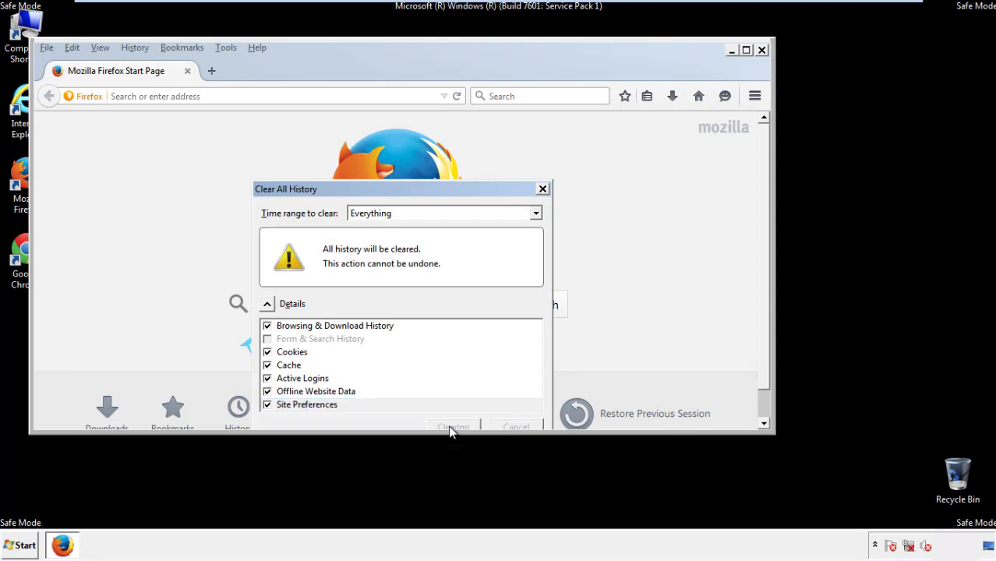
Refresh Firefox from its troubleshooting information page, finish the import wizard, decline the default browser request and close Firefox
left_click(257, 48)
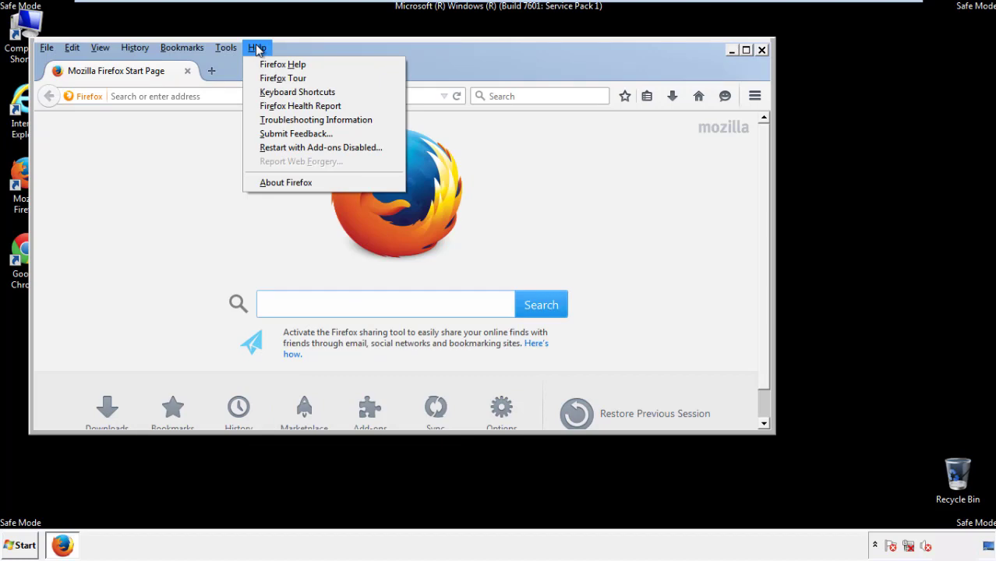
left_click(289, 119)
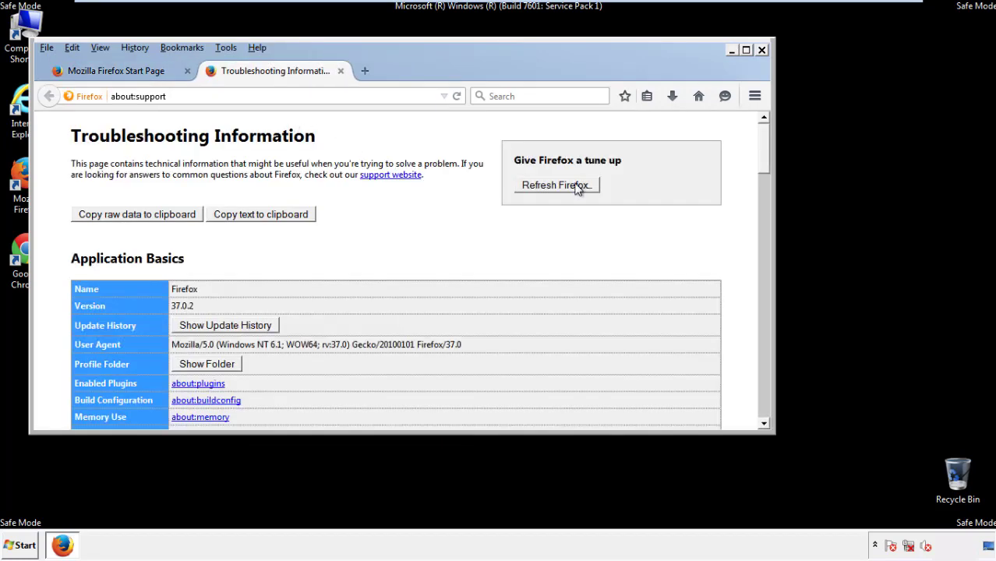
left_click(576, 189)
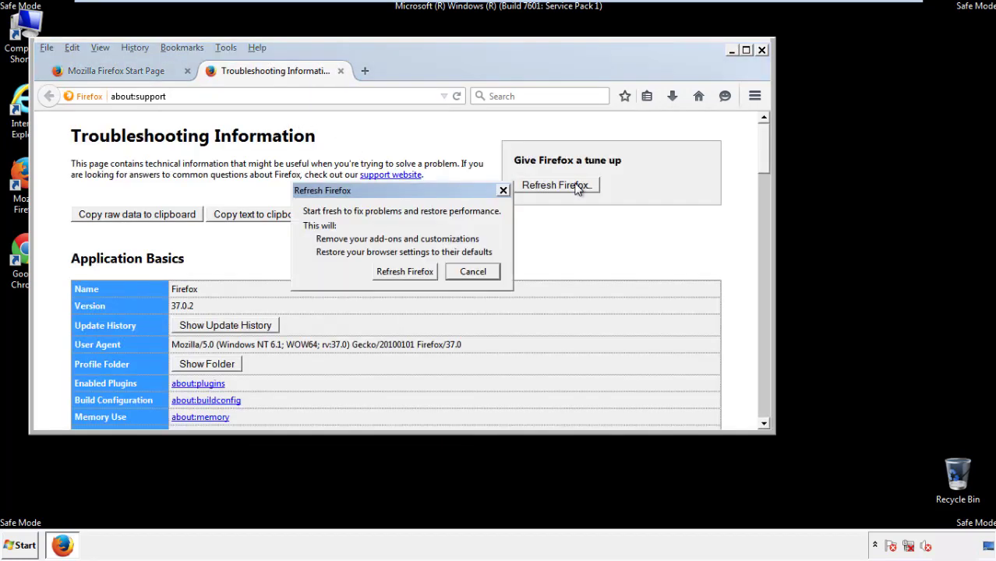
left_click(405, 272)
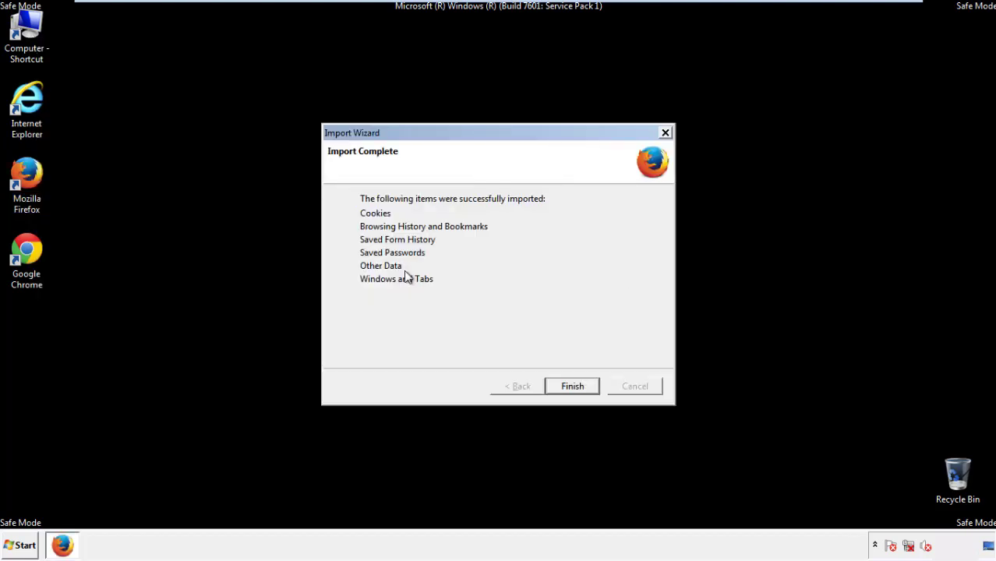
left_click(573, 386)
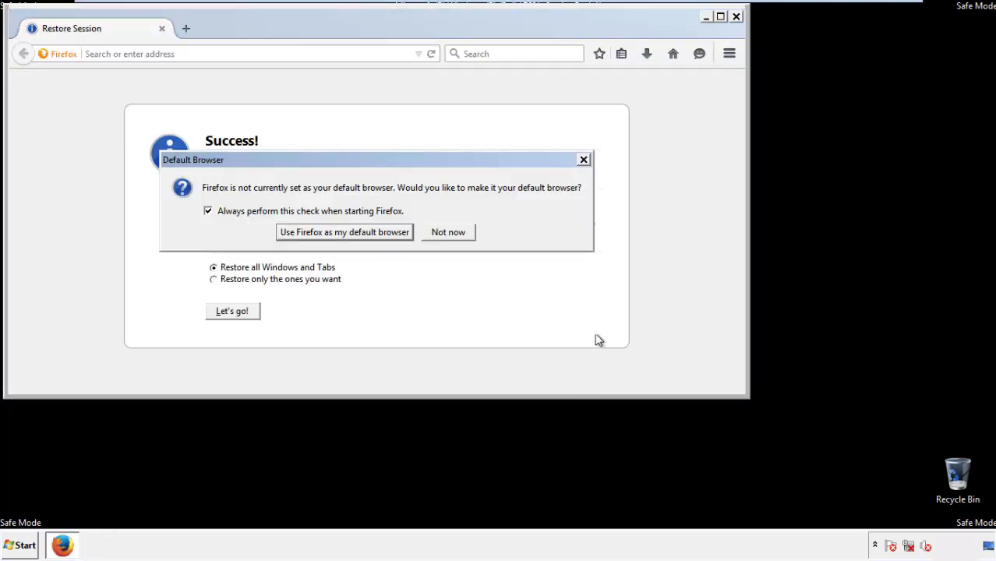
left_click(450, 234)
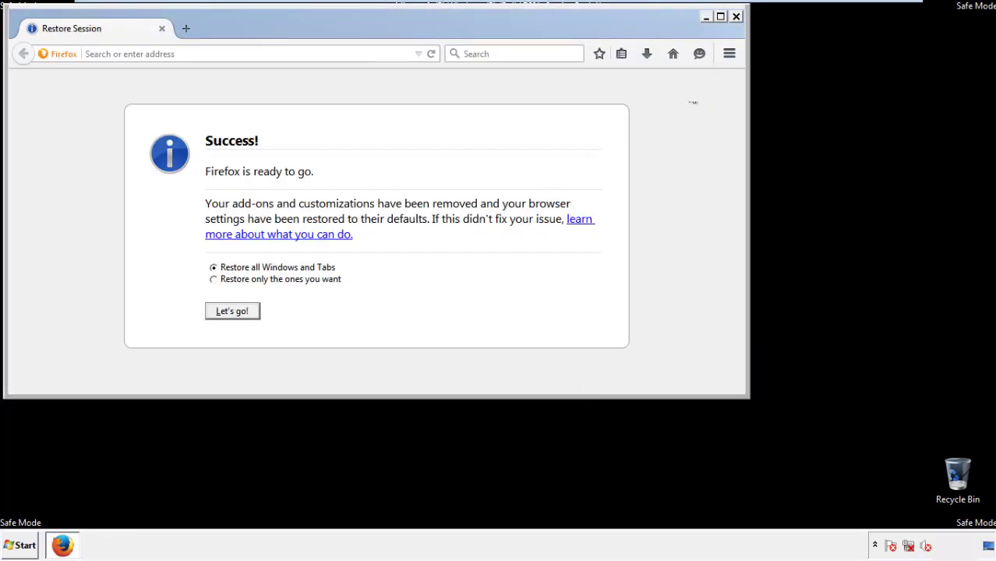
left_click(735, 16)
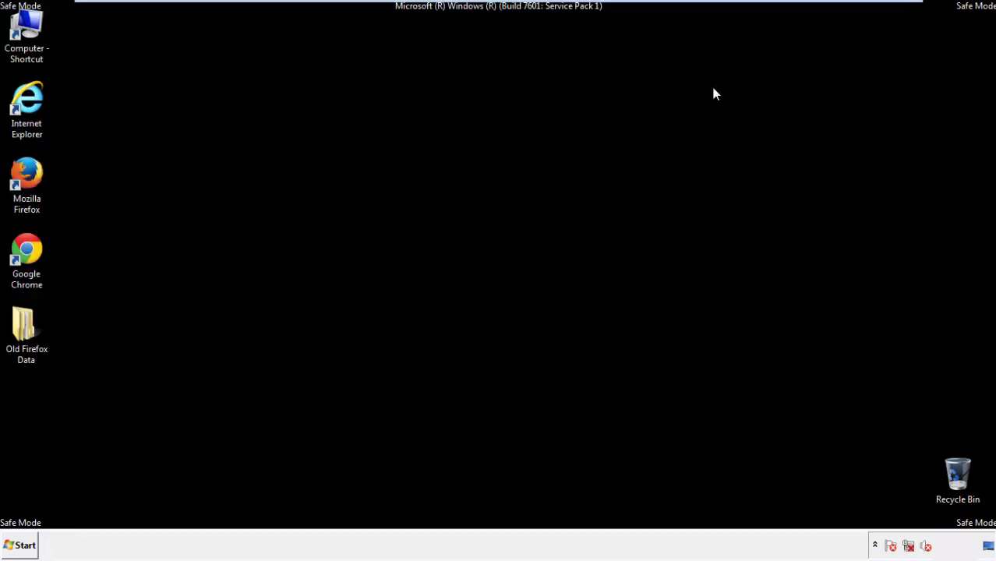
Open Google Chrome and go through its settings to the browsing history page
left_click(24, 248)
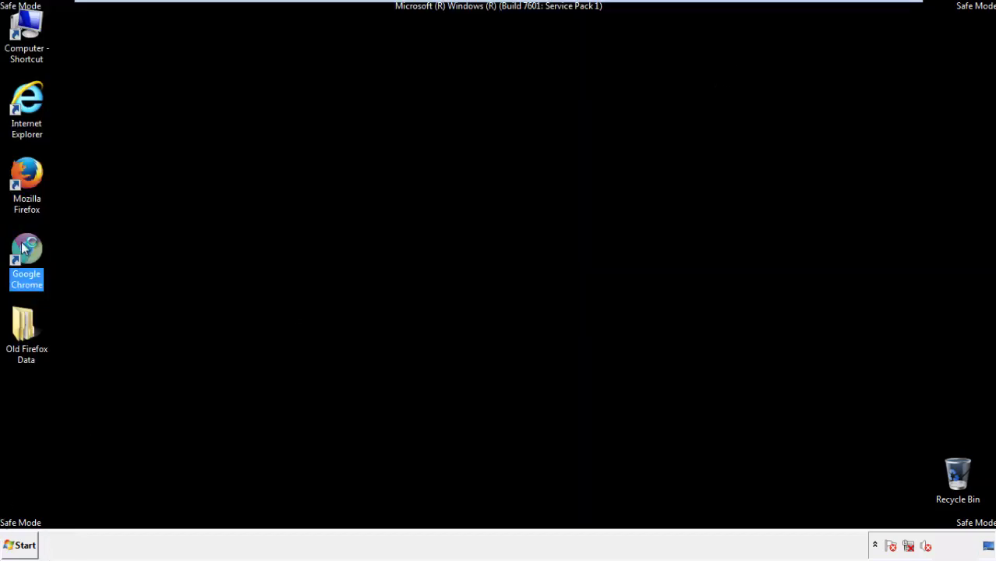
double_click(24, 248)
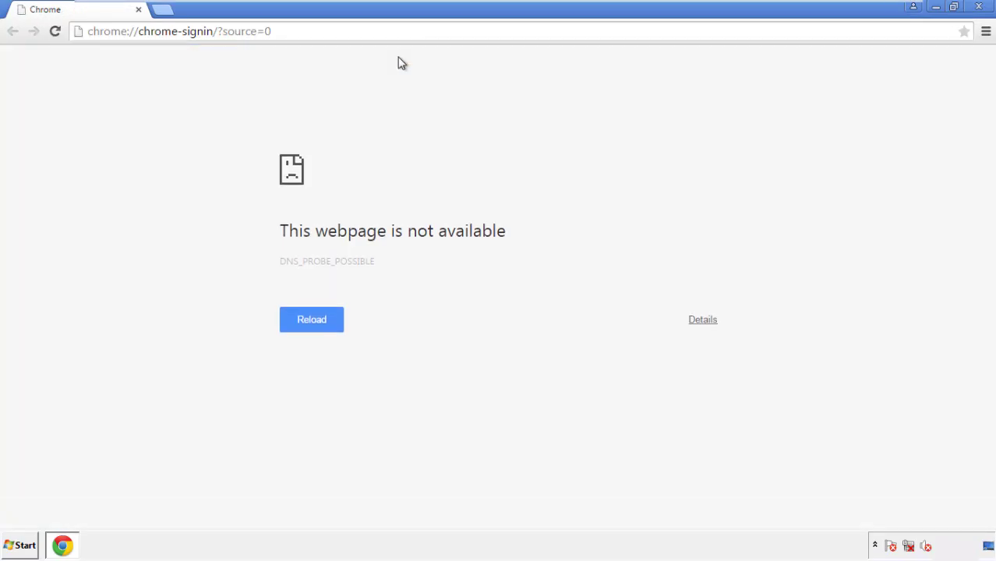
left_click(987, 34)
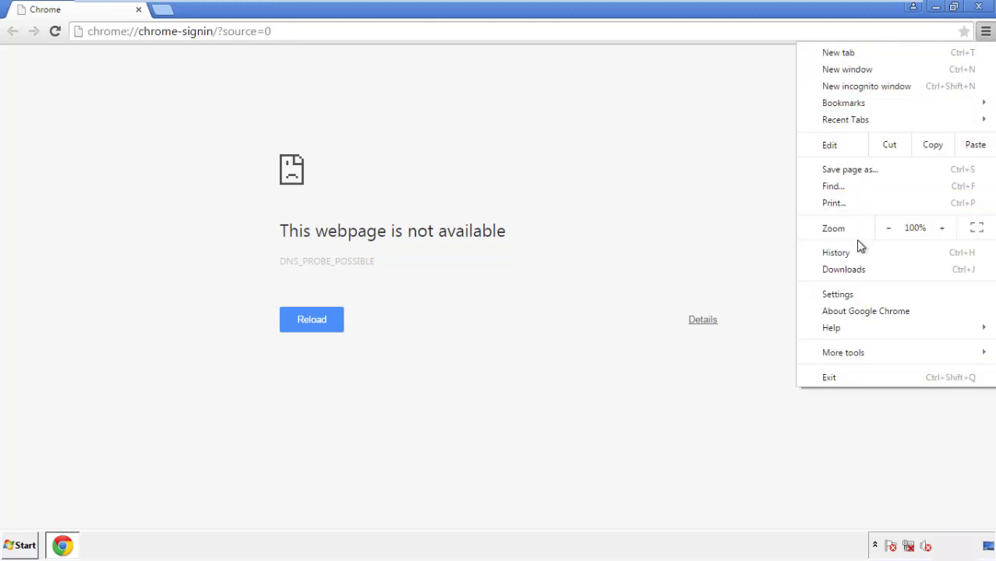
left_click(843, 294)
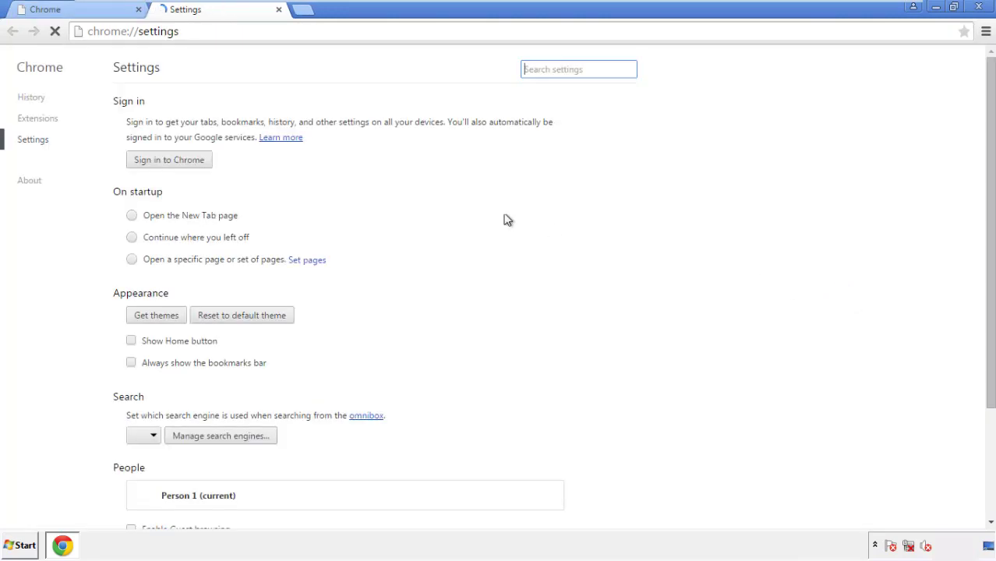
left_click(31, 98)
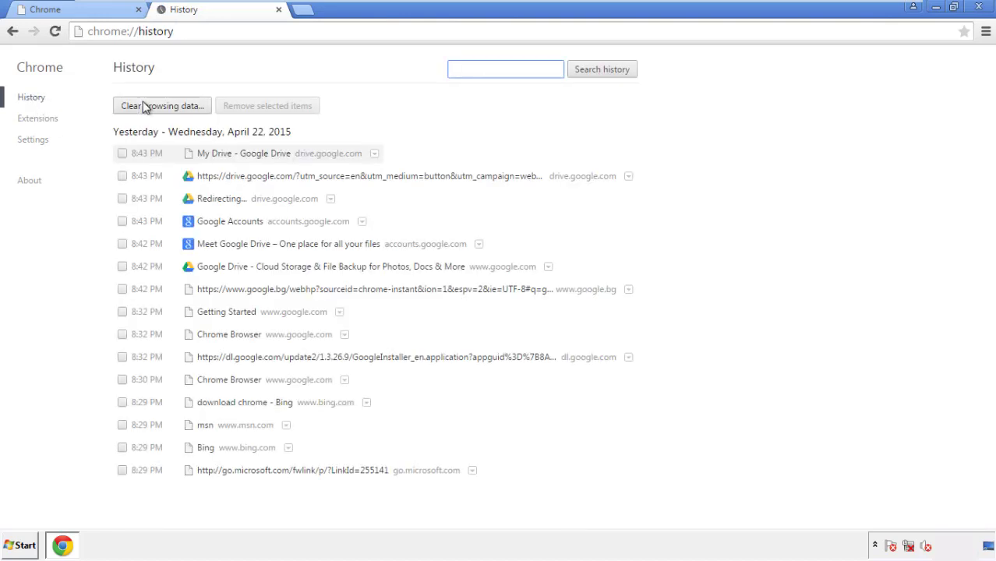
Clear Chrome's browsing data from the beginning of time, additionally including autofill form data and hosted app data
left_click(148, 107)
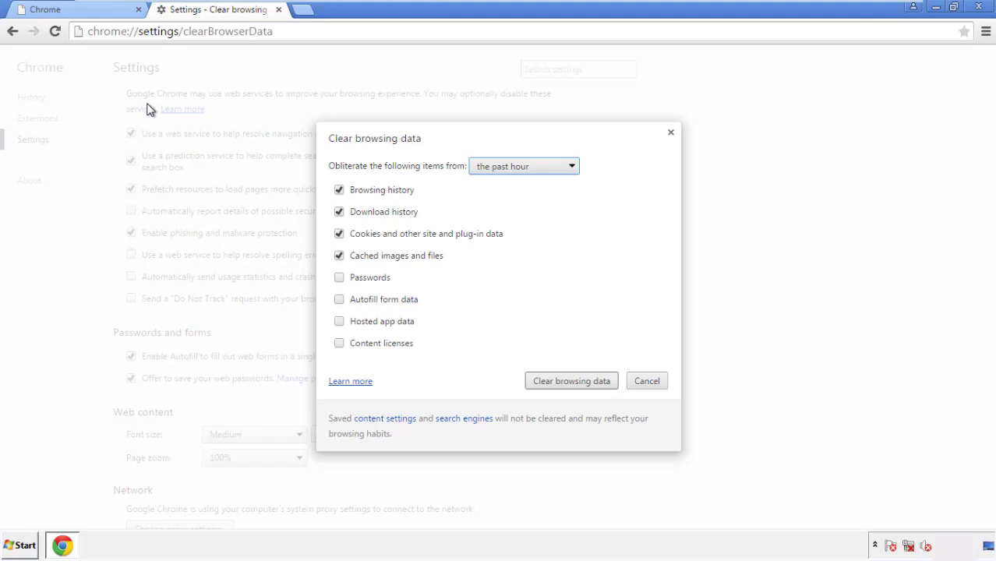
left_click(501, 167)
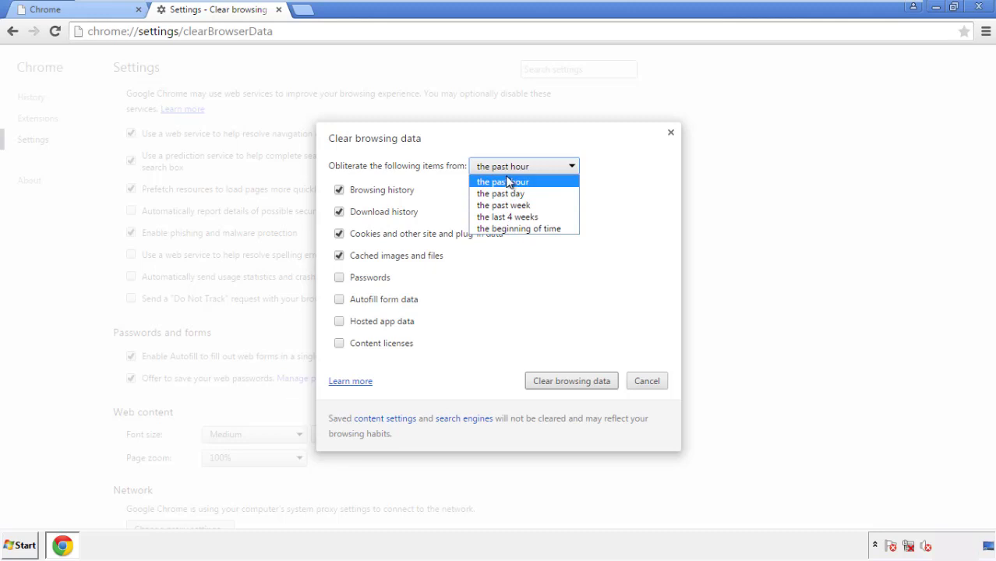
left_click(499, 229)
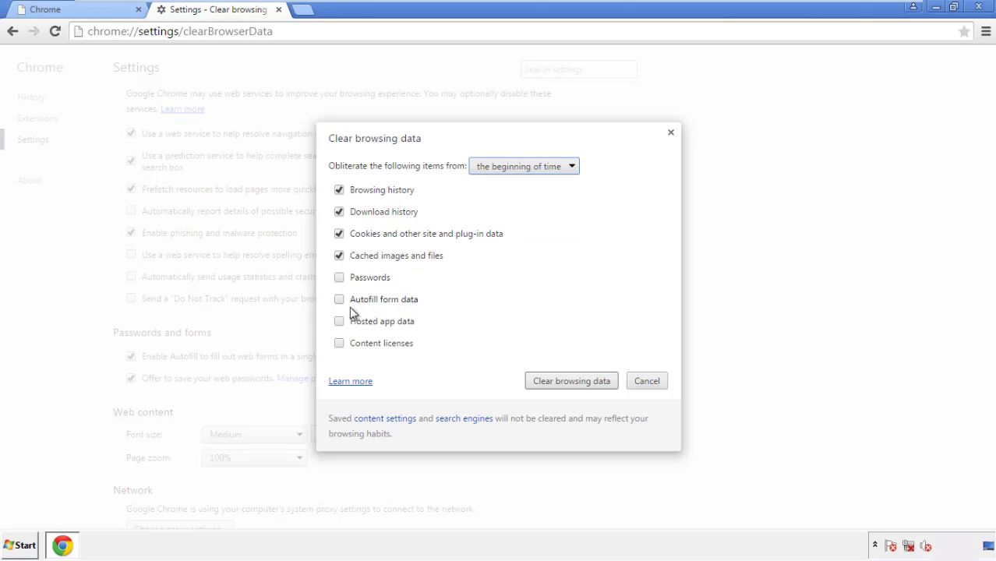
left_click(341, 300)
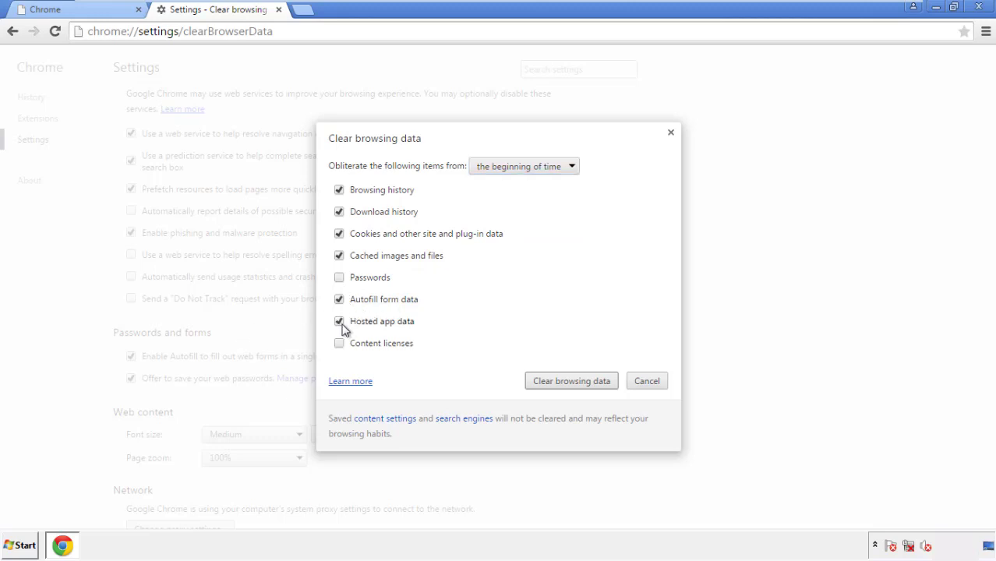
left_click(556, 384)
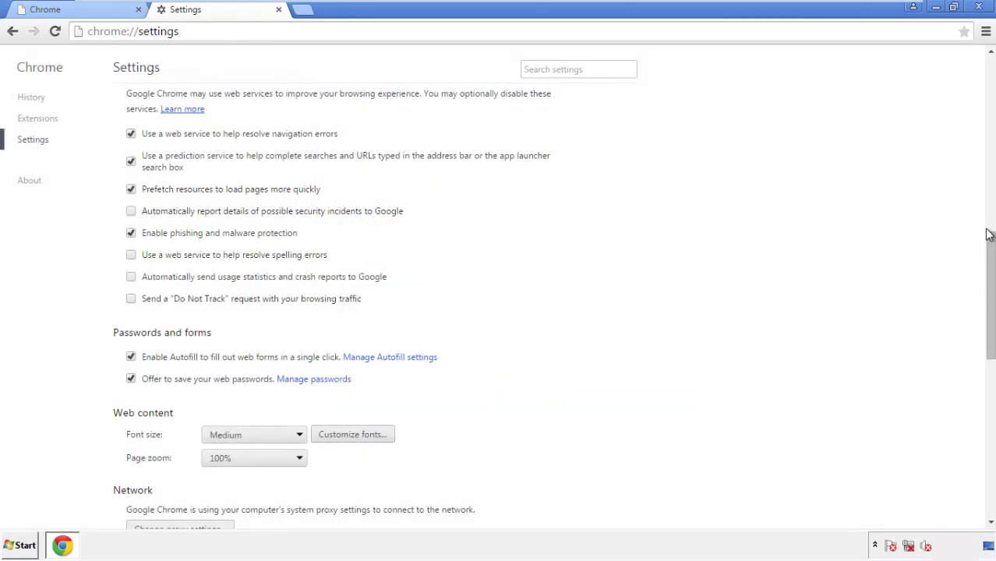
Reset Chrome's settings to their original defaults and close the browser
left_click_drag(988, 234, 988, 433)
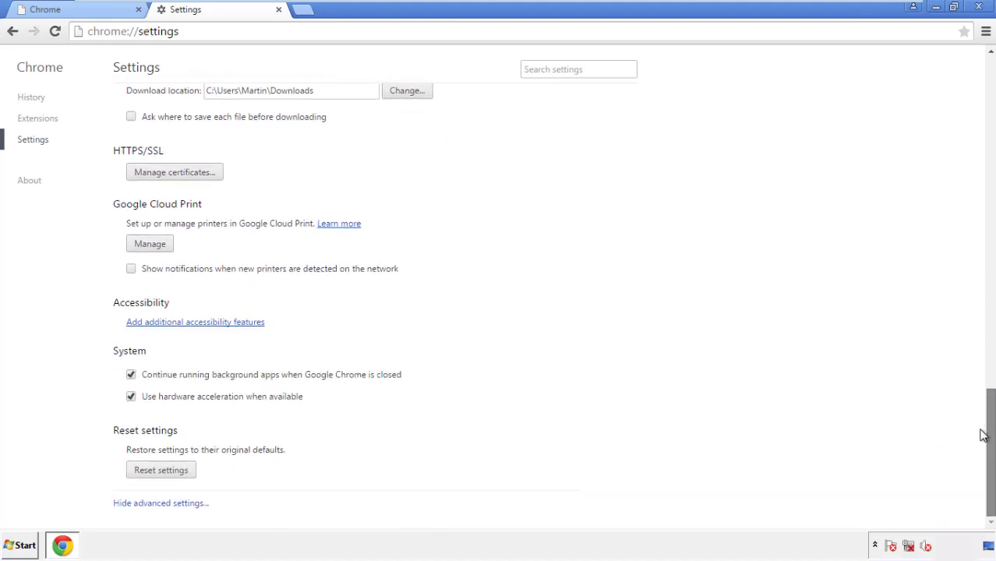
left_click(189, 474)
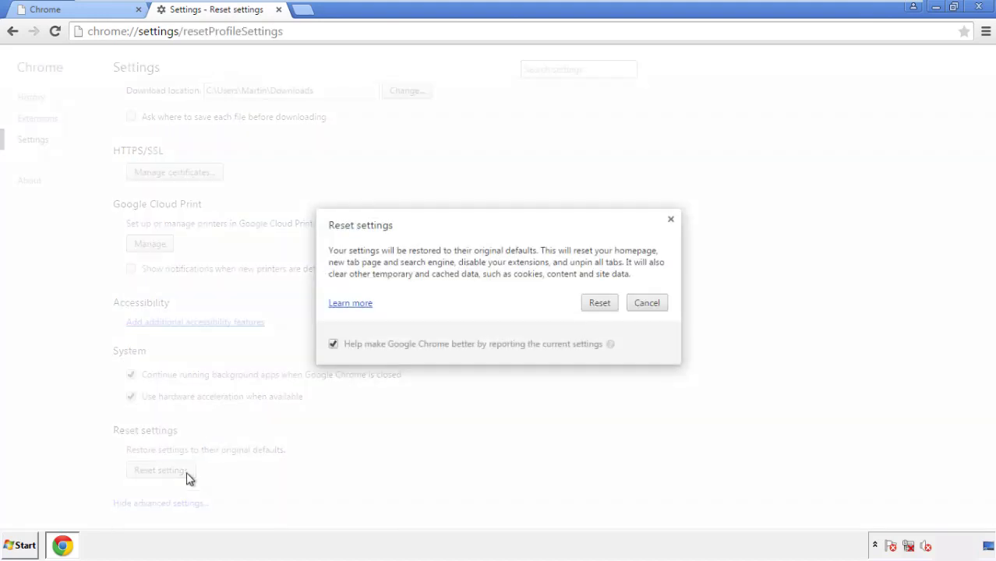
left_click(600, 304)
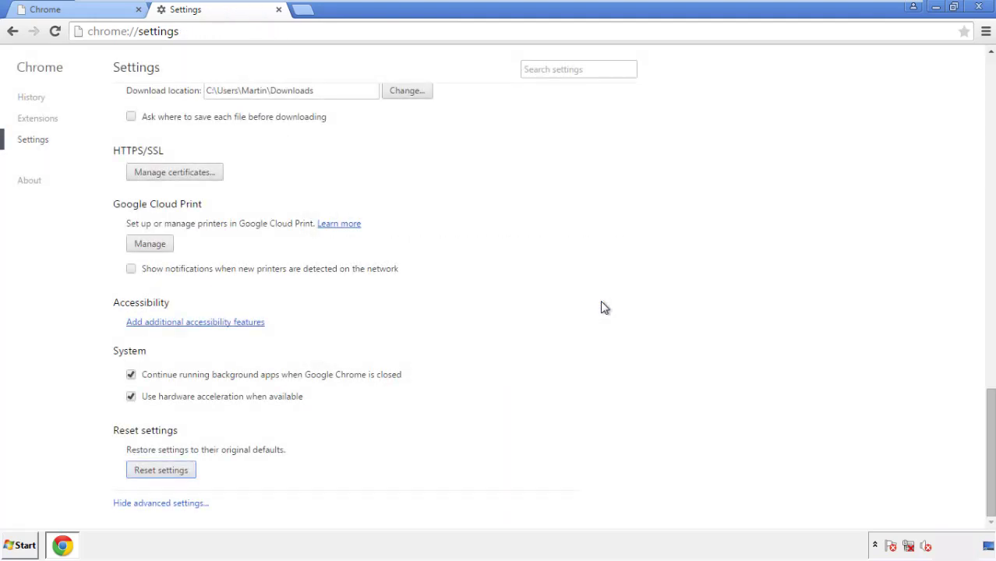
left_click(972, 7)
left_click(550, 248)
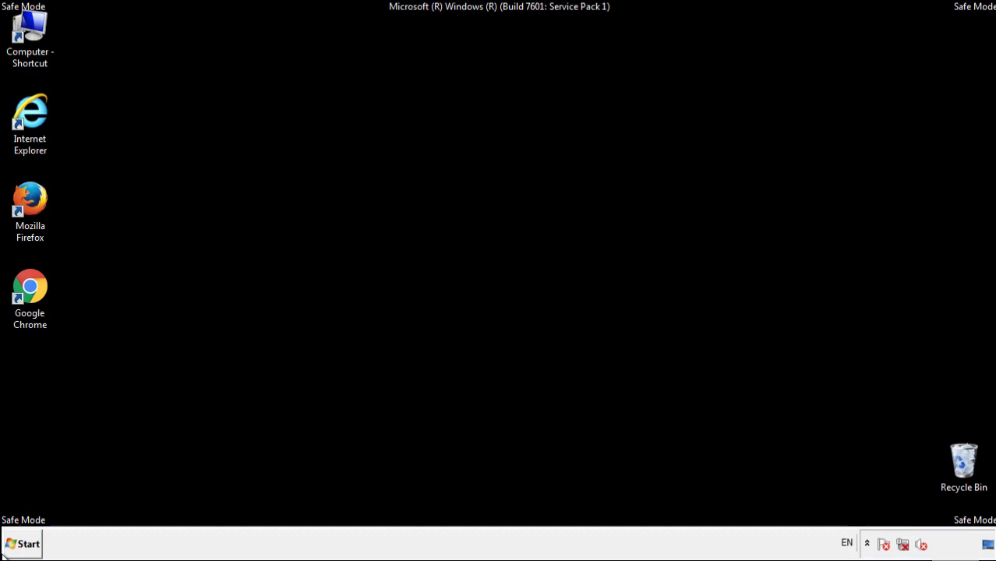
Open Mozilla Firefox, remove the Search Mine extension from its add-ons and close the browser
double_click(39, 195)
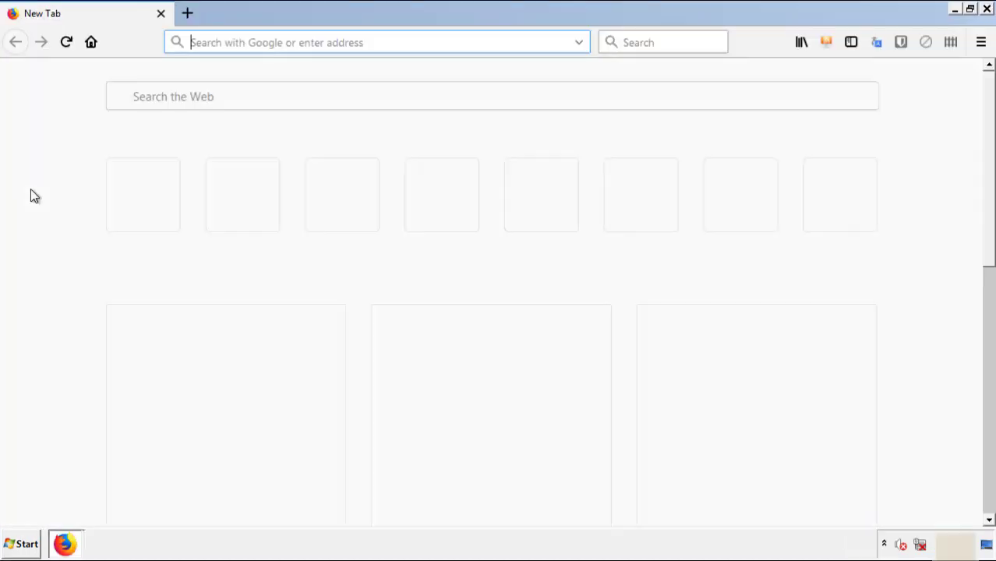
left_click(981, 42)
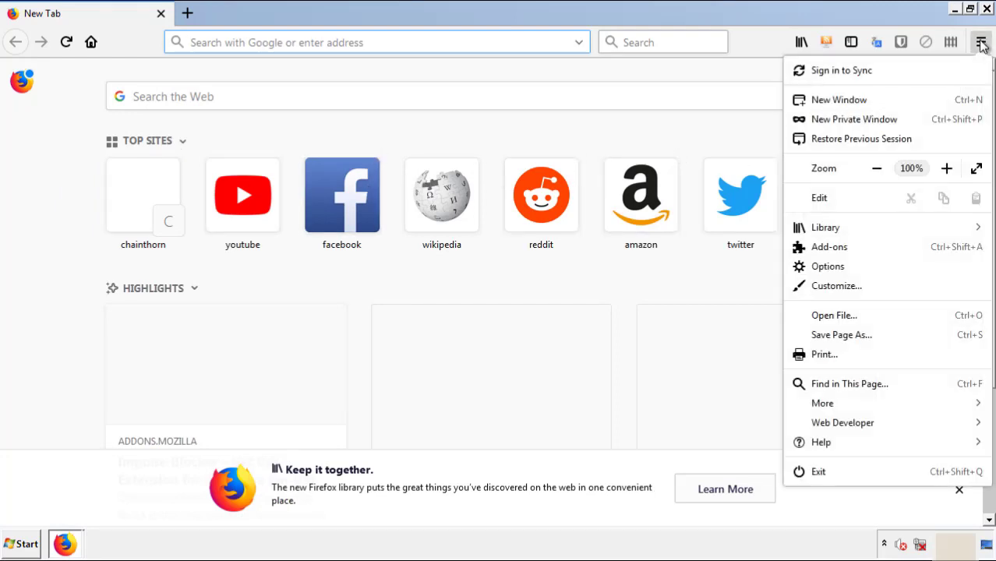
left_click(919, 254)
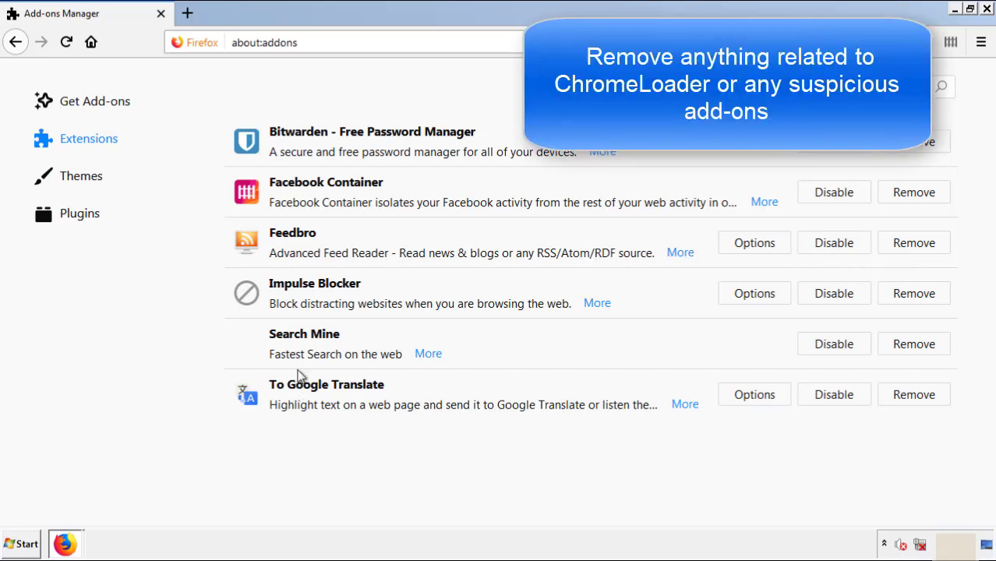
left_click(912, 344)
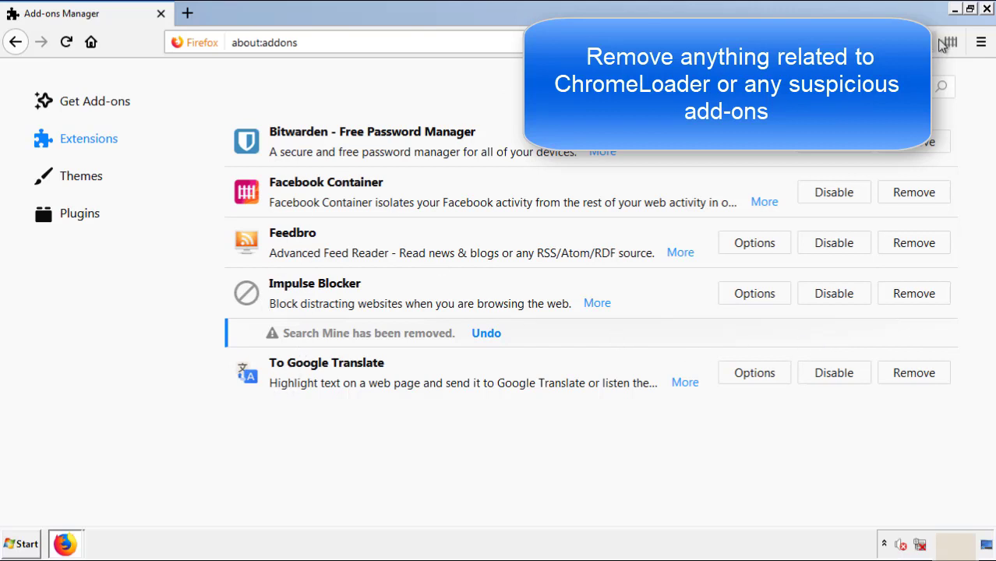
left_click(987, 10)
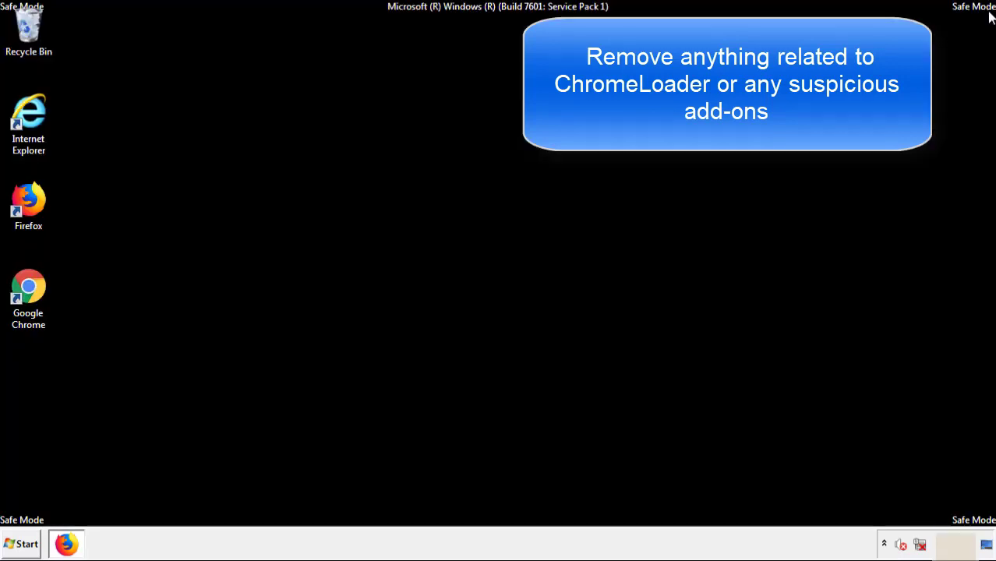
Open Google Chrome and remove the Search Mine extension from its installed extensions
double_click(27, 300)
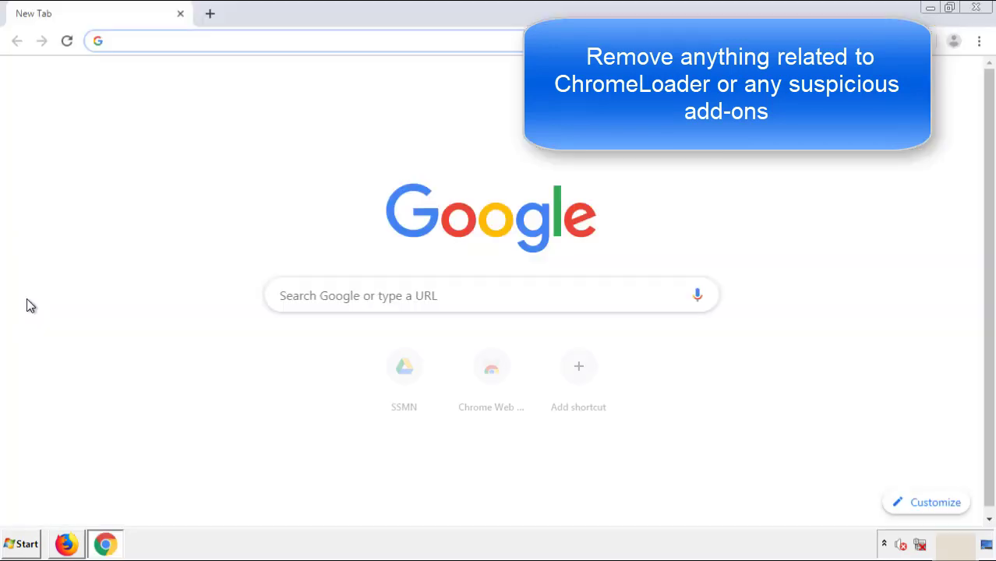
left_click(979, 41)
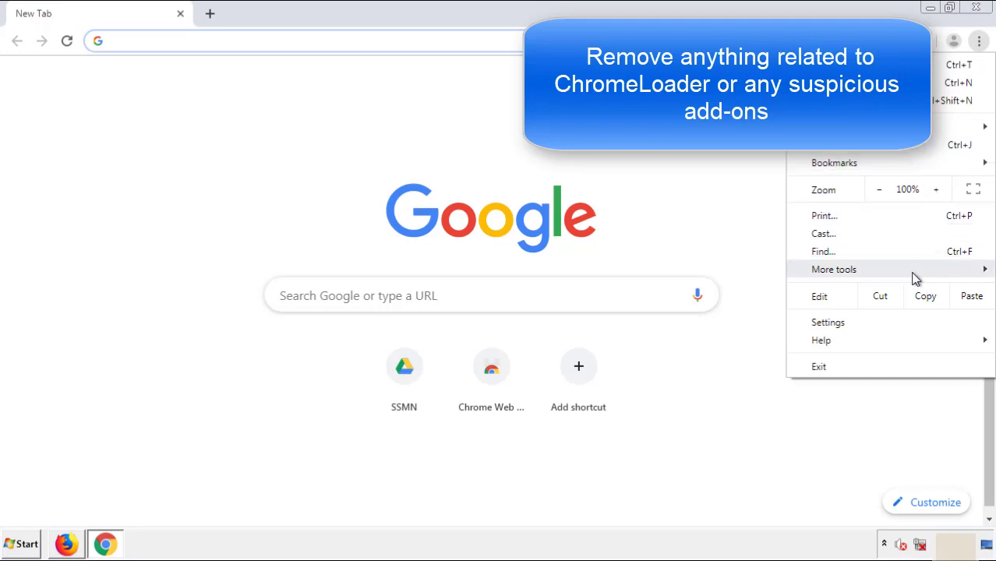
mouse_move(891, 272)
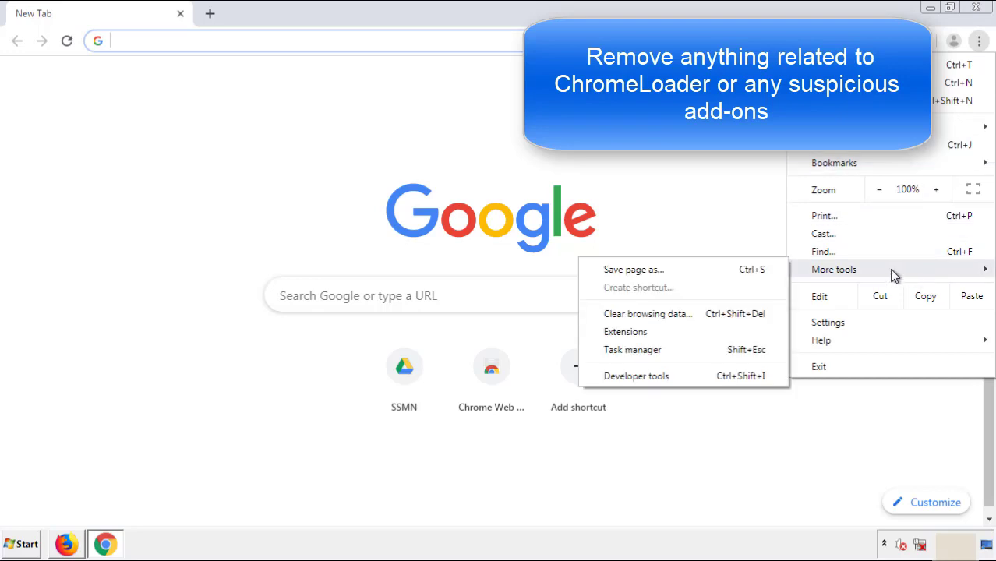
left_click(632, 331)
scroll(282, 253, "down", 10)
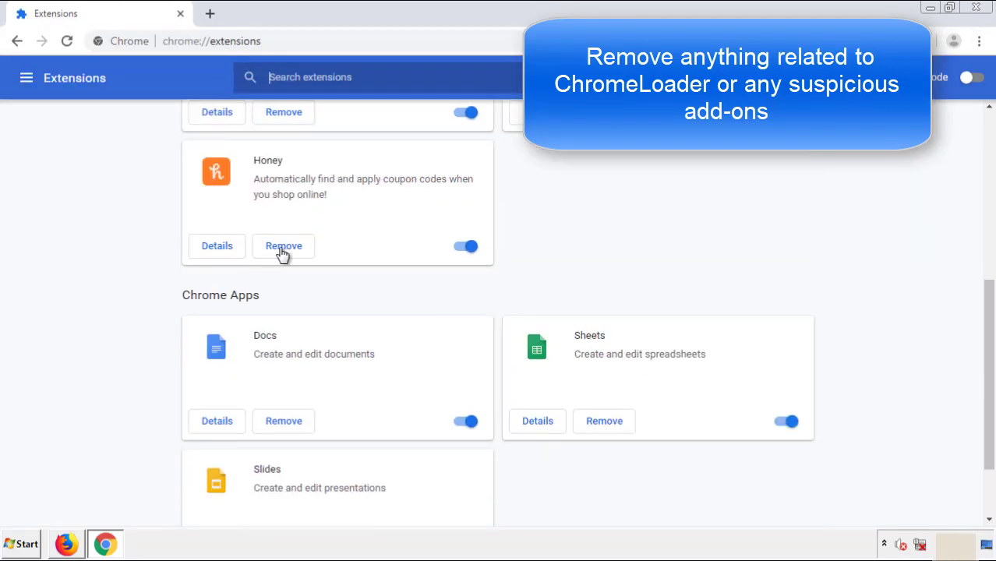
scroll(378, 285, "up", 10)
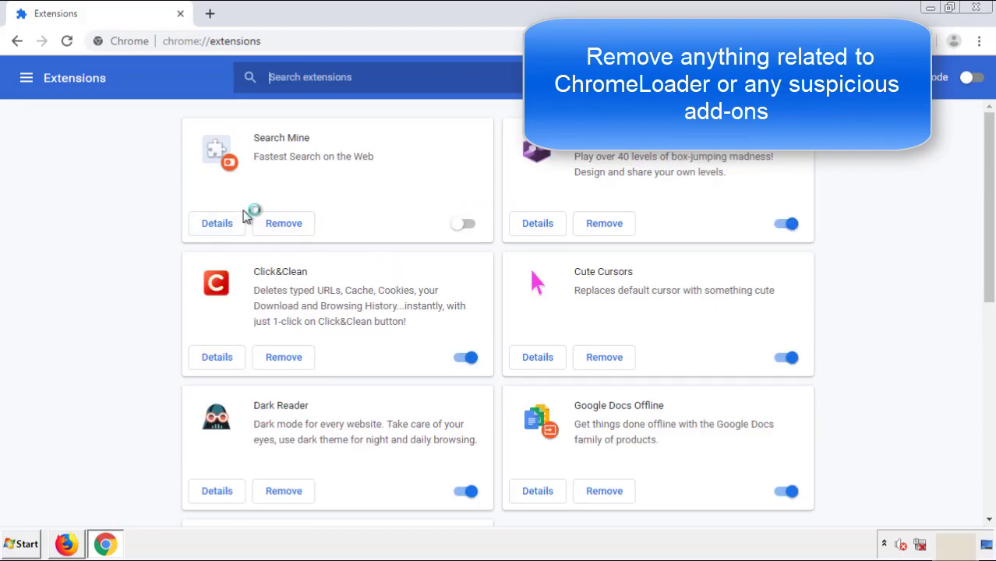
left_click(282, 228)
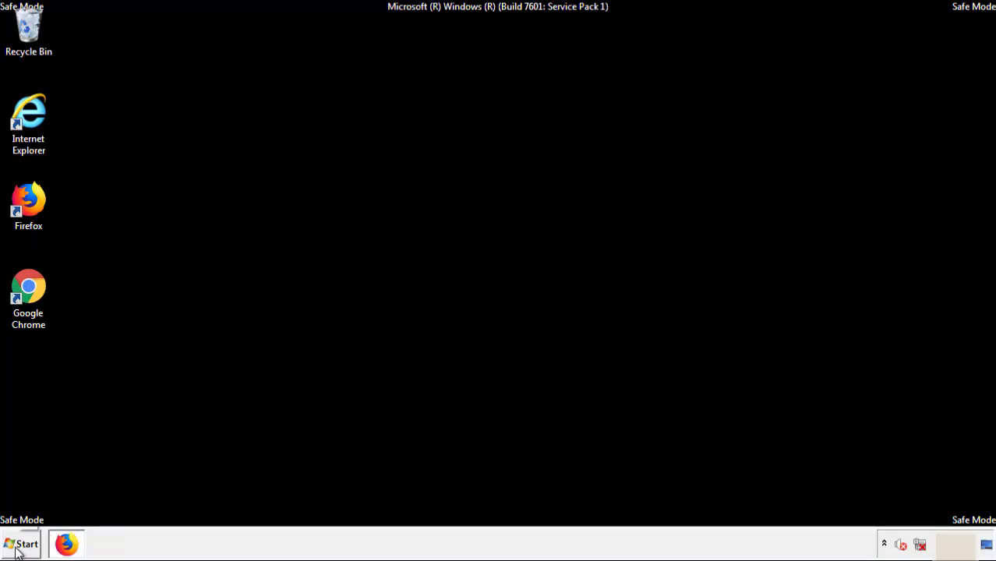
Open the Windows shutdown options to restart the computer
left_click(24, 545)
left_click(268, 511)
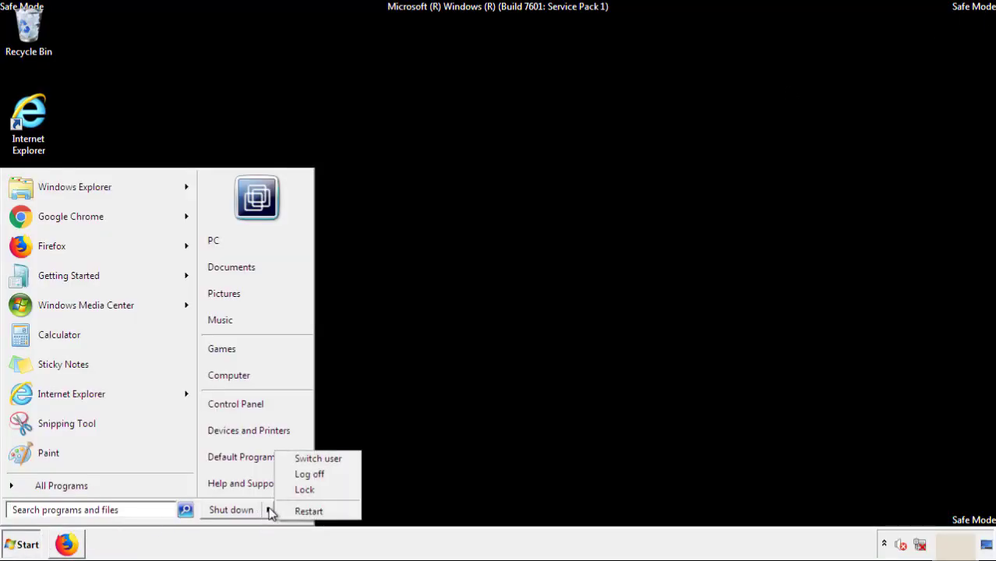